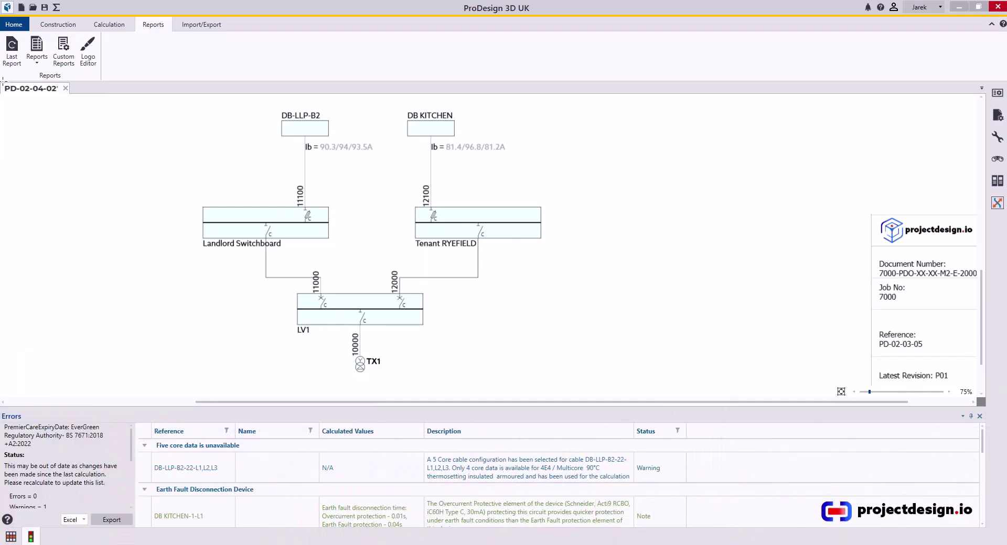
Create the circuit chart by cable with all five boards selected.
left_click_drag(3, 80, 83, 101)
left_click(36, 66)
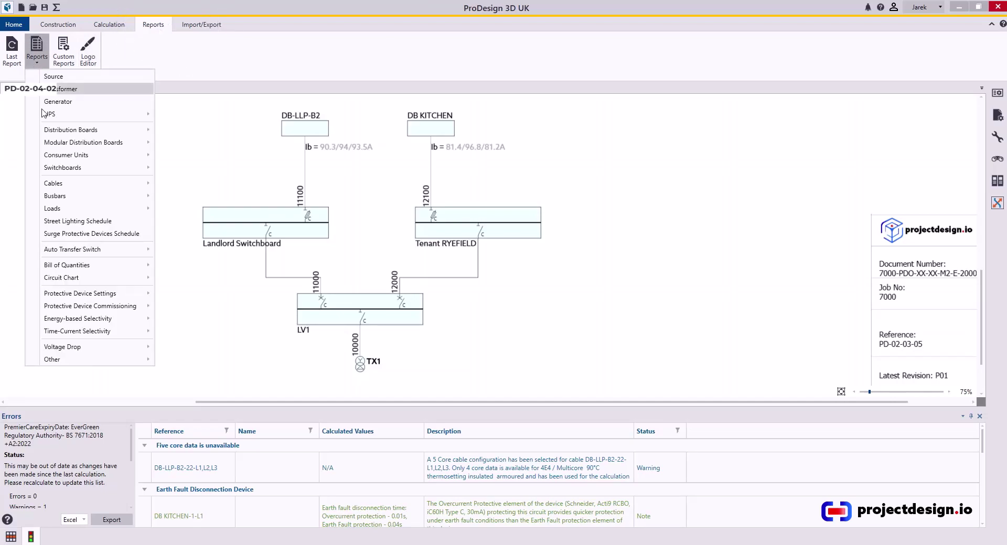
mouse_move(62, 278)
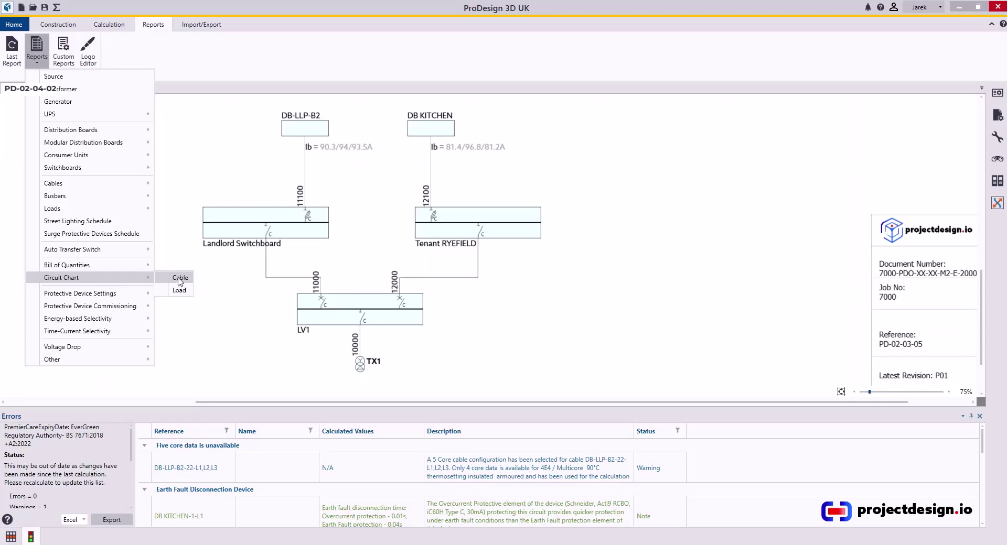
left_click(180, 279)
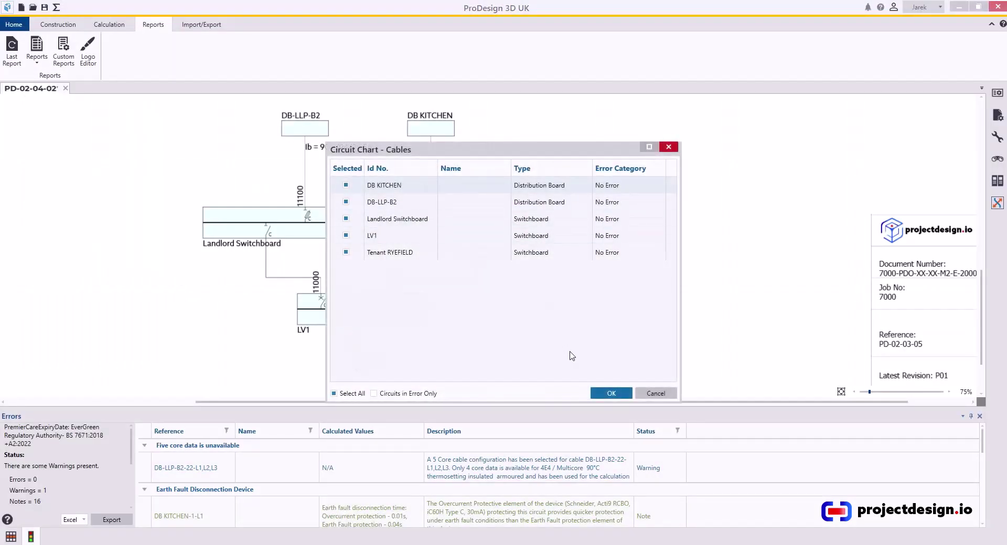
left_click(609, 395)
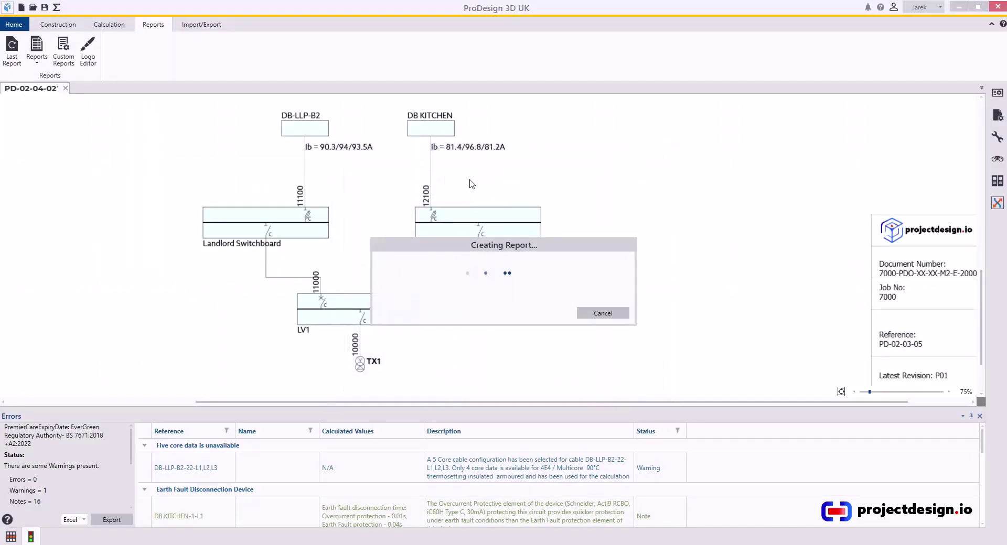
Scroll through the seven-page Circuit Chart Cables PDF, selecting the DB KITCHEN-1-L1 cable name.
scroll(244, 276, "down", 5)
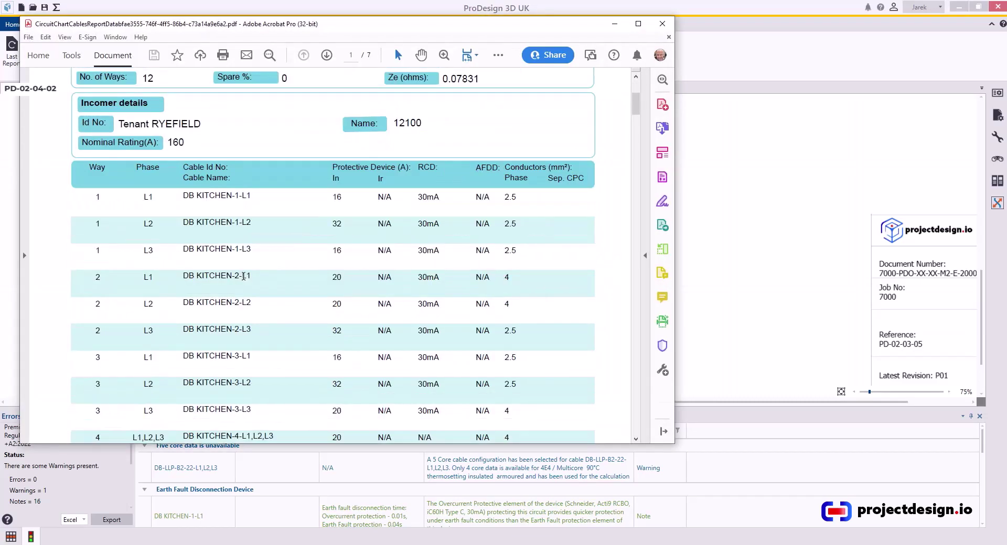
scroll(97, 228, "up", 3)
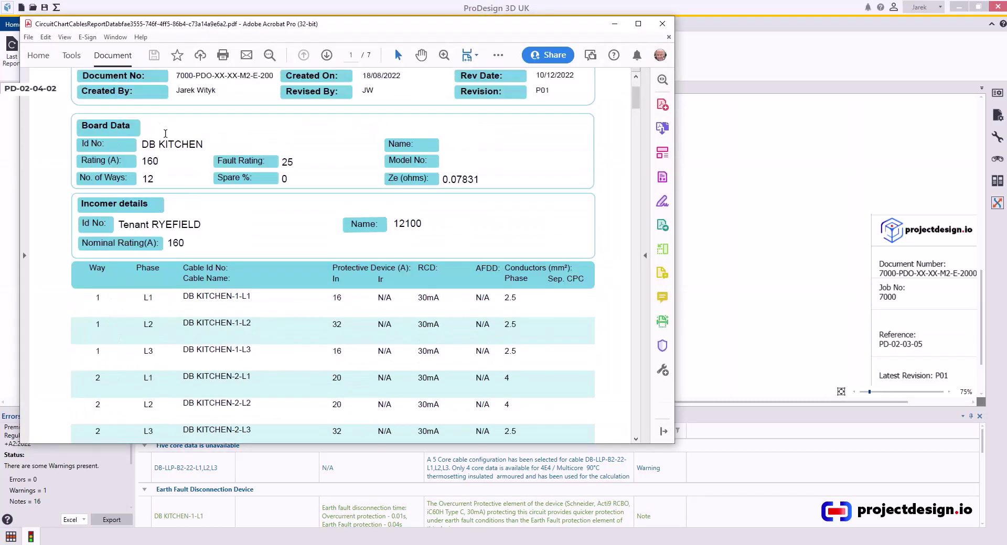
scroll(163, 137, "down", 3)
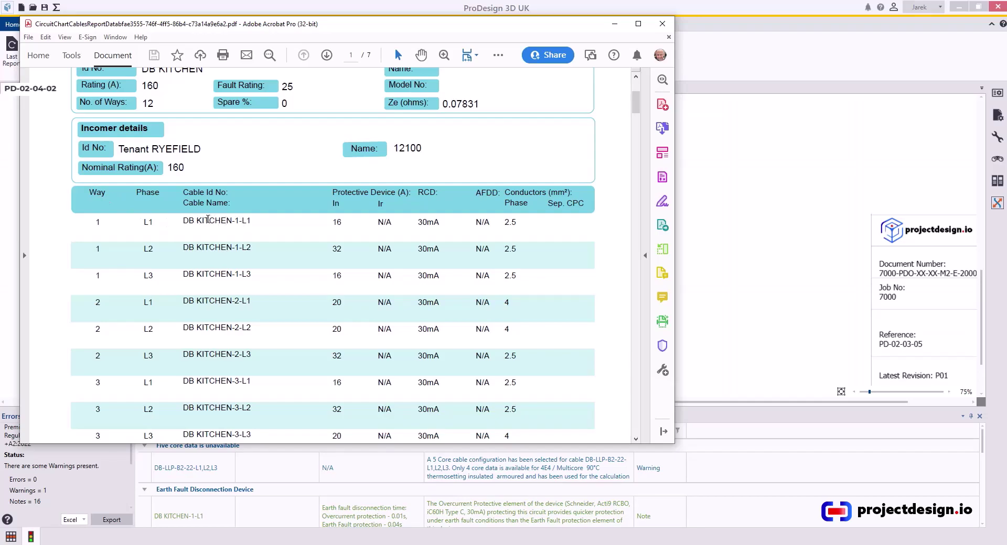
left_click_drag(182, 220, 232, 221)
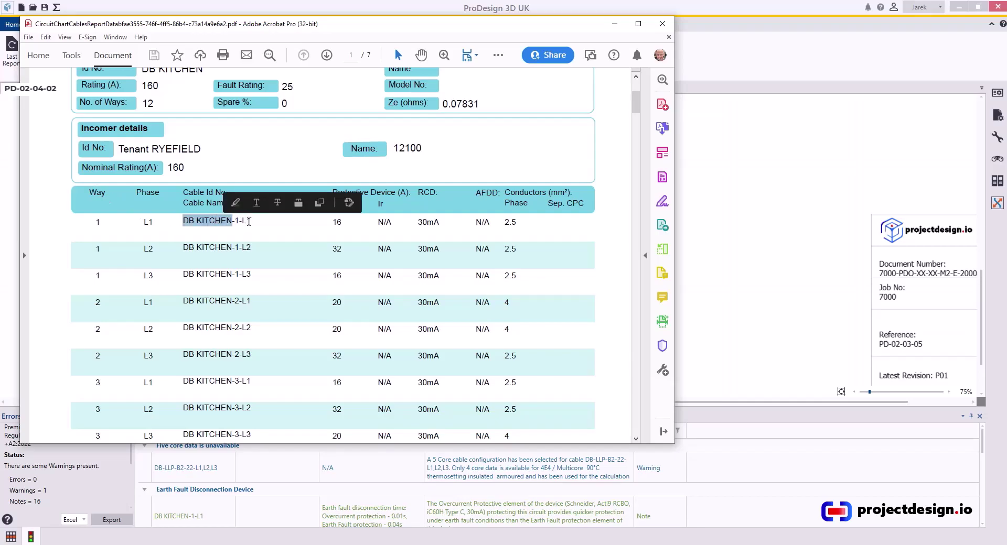
scroll(367, 311, "down", 5)
scroll(356, 315, "down", 5)
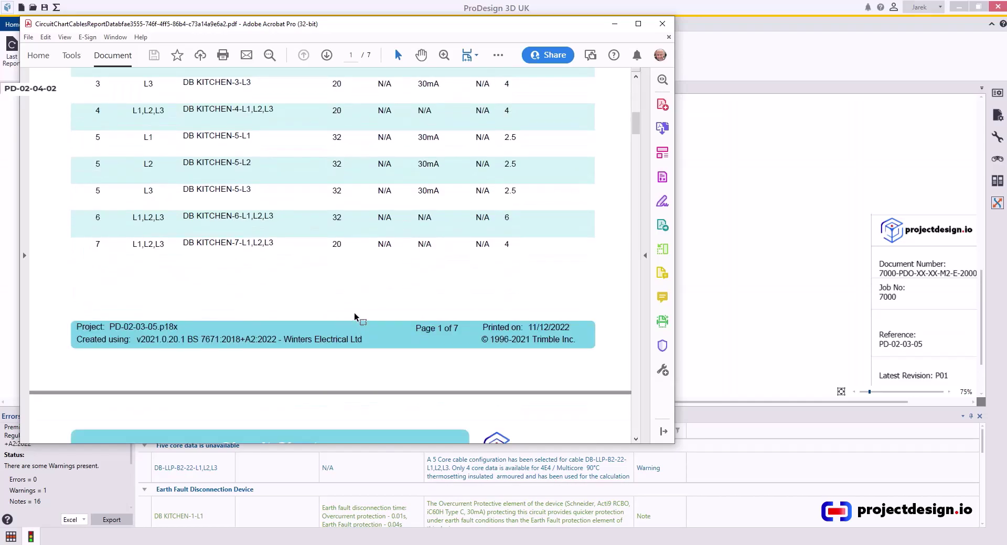
scroll(356, 315, "down", 5)
scroll(356, 315, "down", 3)
scroll(360, 252, "up", 8)
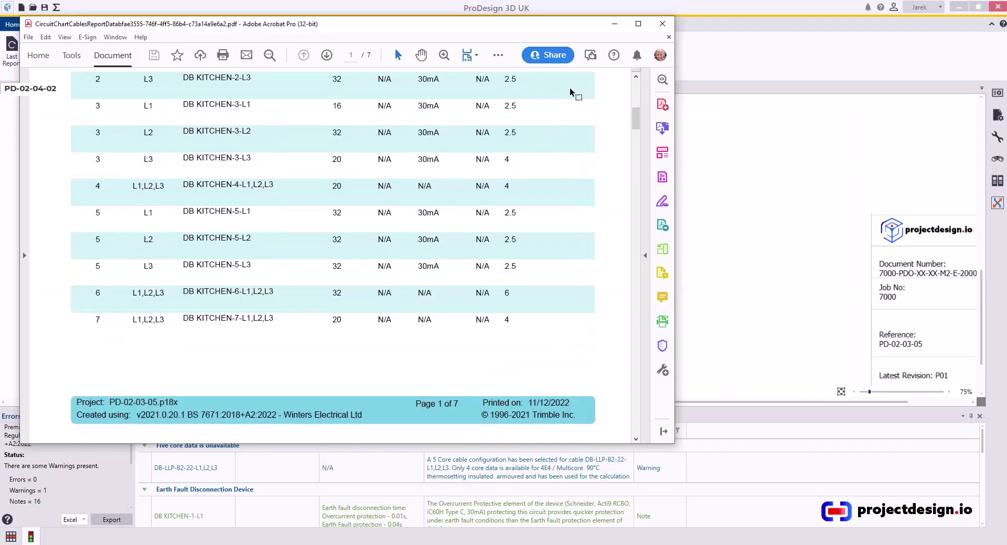
scroll(573, 95, "up", 3)
Close the cable PDF; create a load circuit chart for DB KITCHEN, excluding DB-LLP-B2, Landlord Switchboard, LV1, Tenant RYEFIELD.
left_click(669, 37)
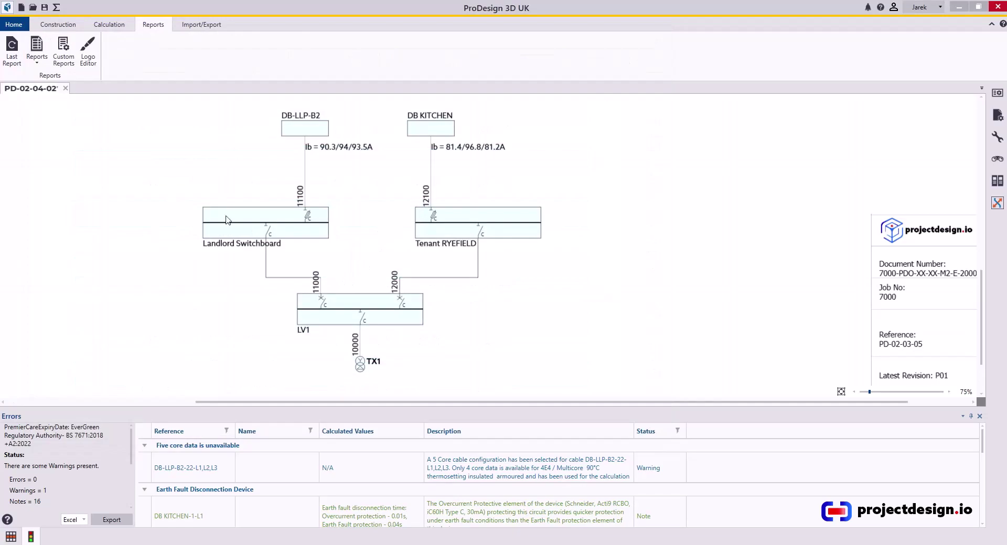
left_click(37, 64)
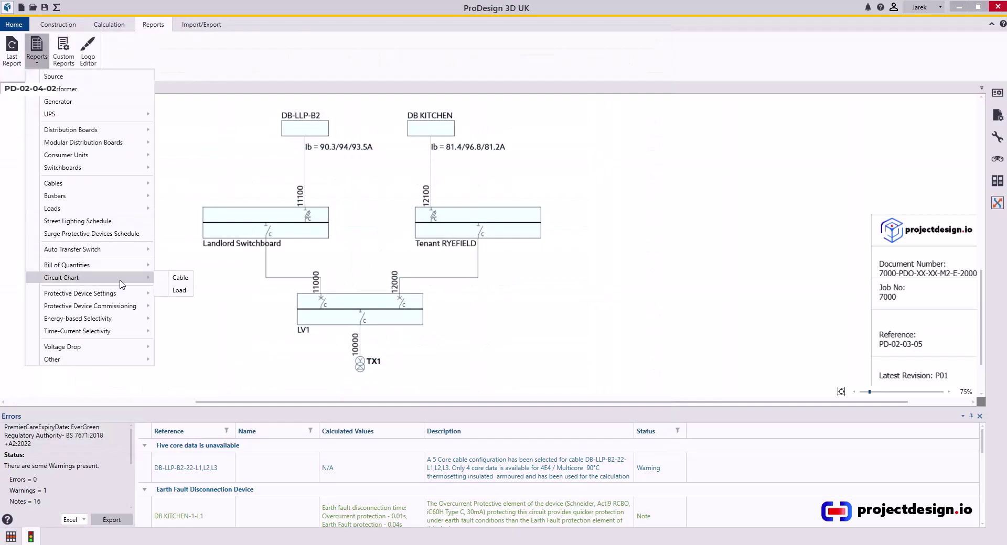
left_click(185, 292)
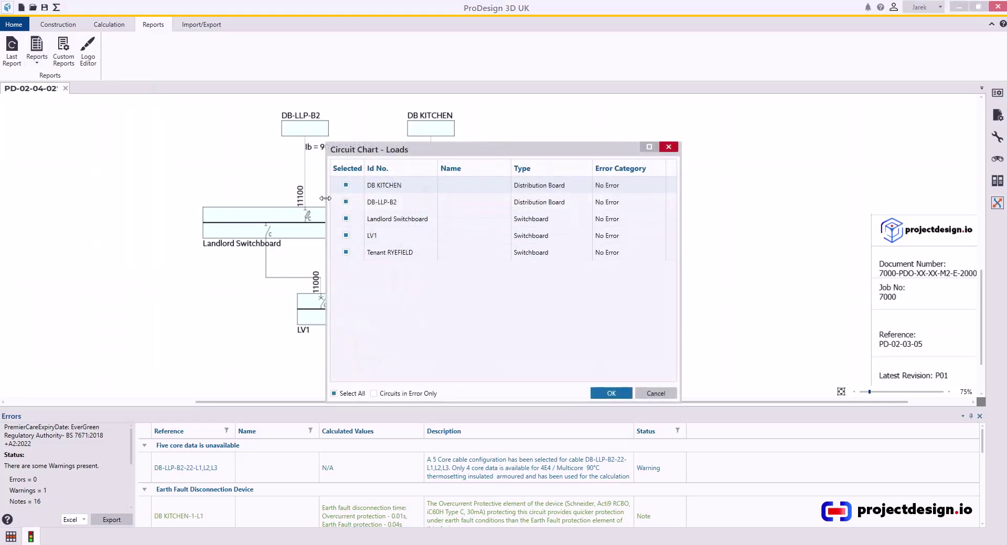
left_click(345, 201)
left_click(345, 218)
left_click(345, 236)
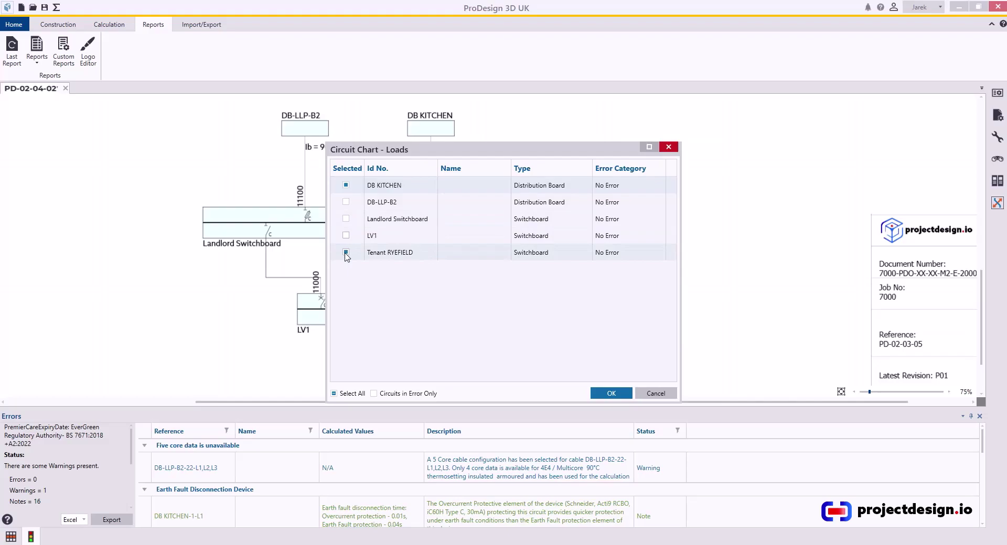
left_click(345, 252)
left_click(611, 393)
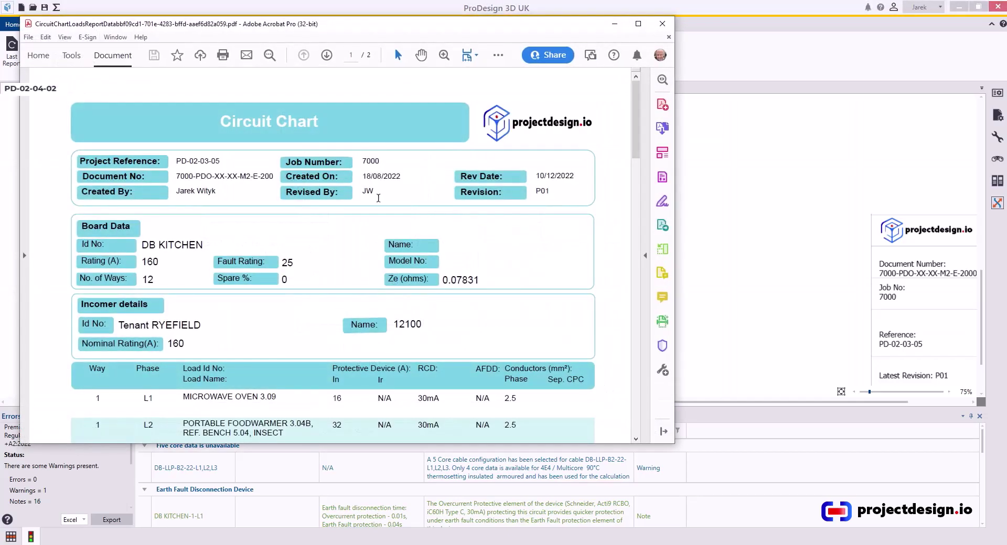
Scroll to page two's last row and verify way 12 L3 reads Spare.
scroll(455, 276, "down", 3)
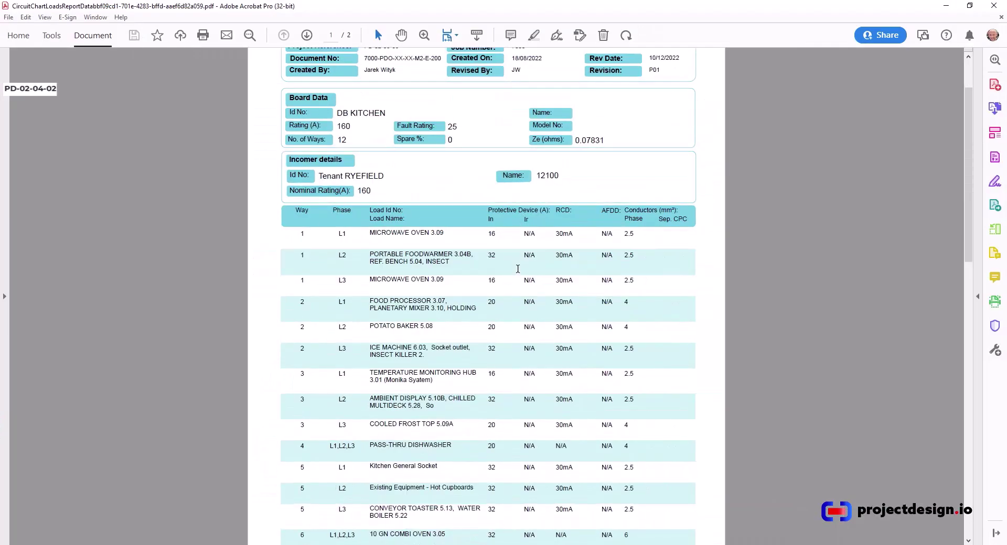
scroll(455, 276, "down", 3)
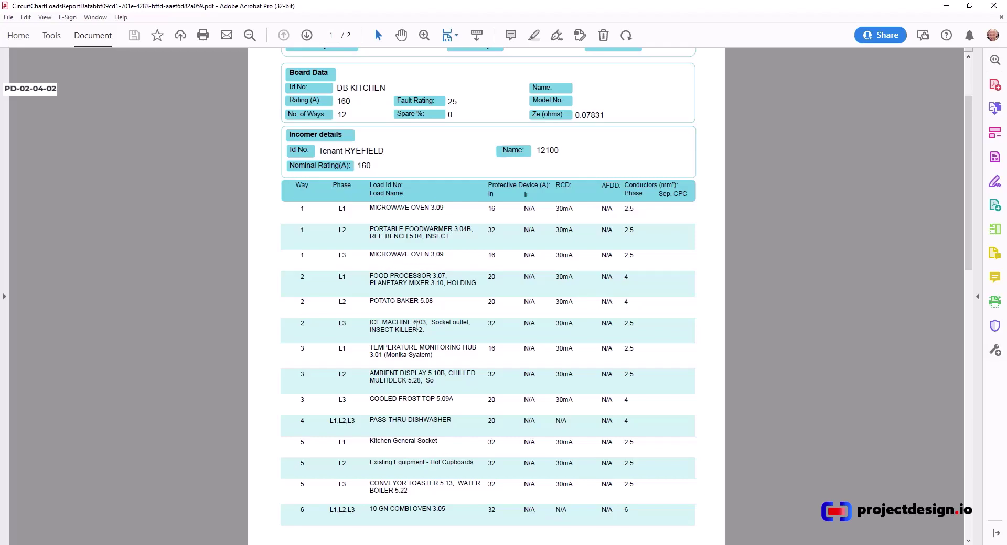
scroll(416, 325, "down", 5)
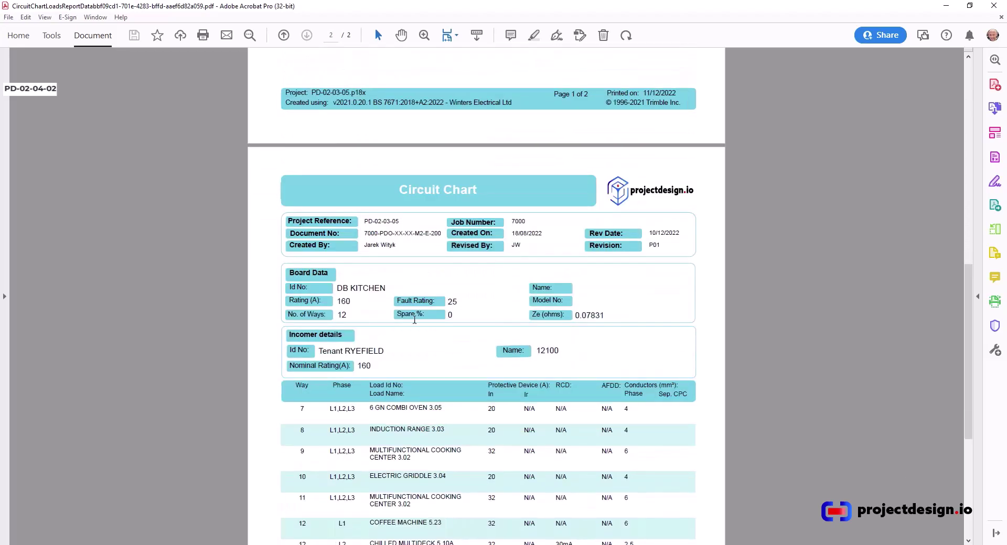
scroll(415, 320, "down", 2)
scroll(414, 322, "down", 3)
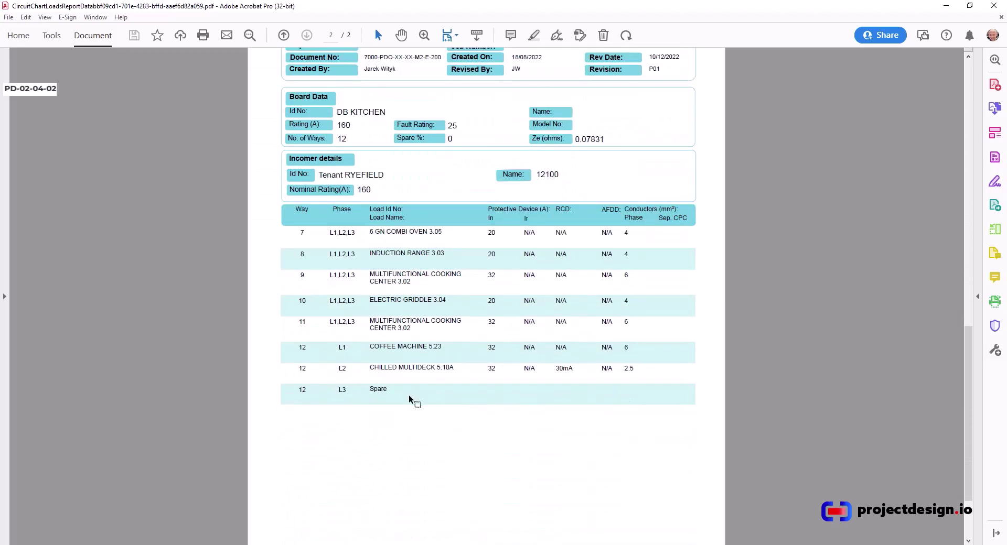
left_click_drag(388, 392, 320, 397)
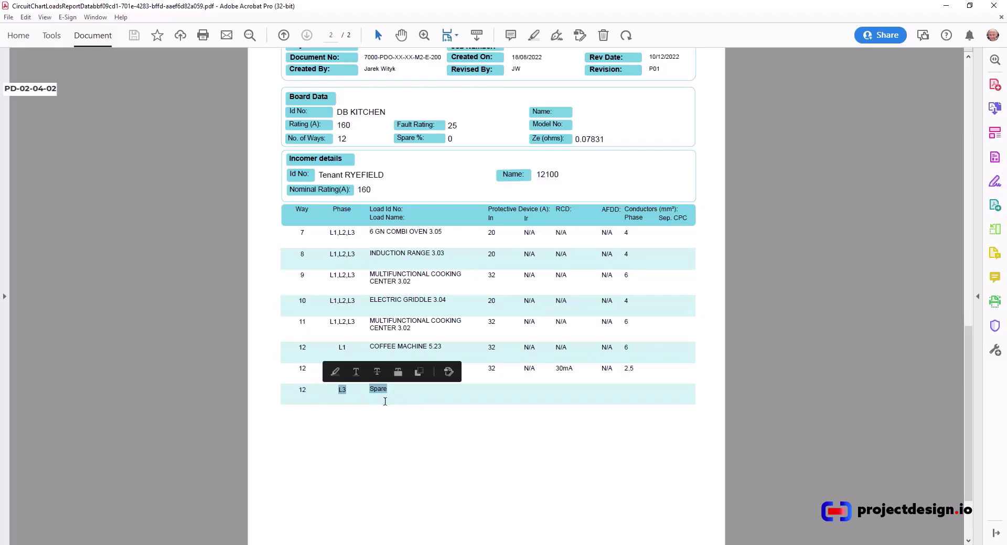
left_click(385, 402)
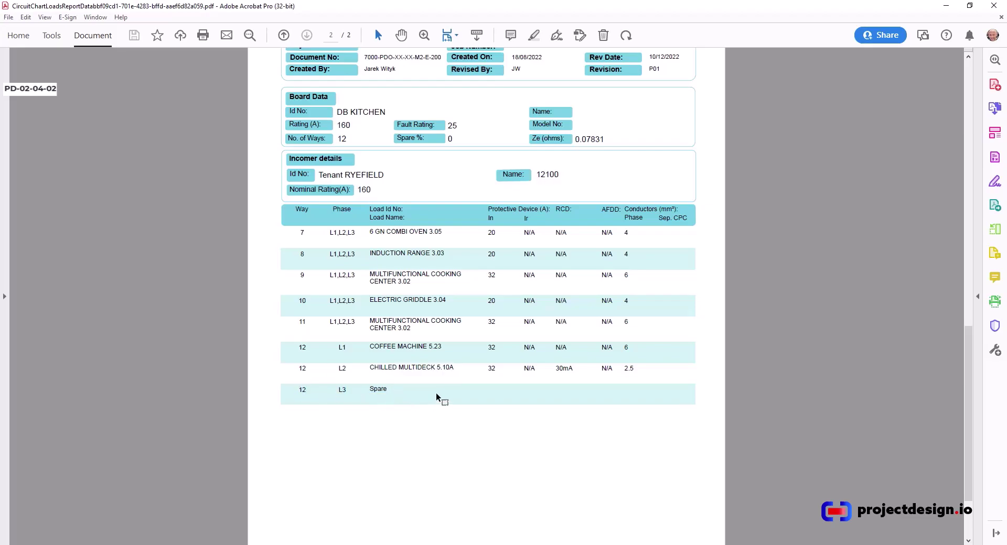
scroll(436, 397, "up", 2)
scroll(436, 388, "up", 1)
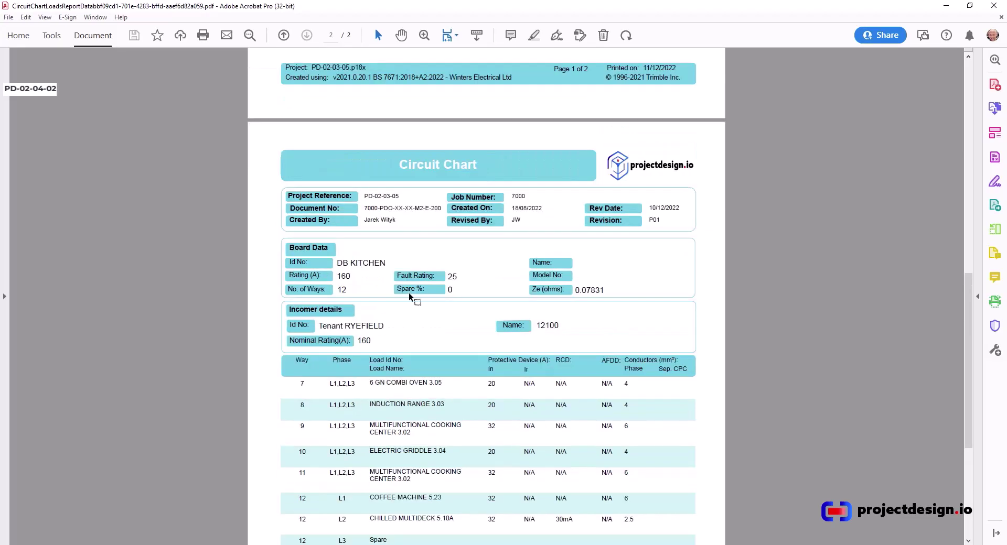
left_click(409, 293)
scroll(474, 338, "down", 2)
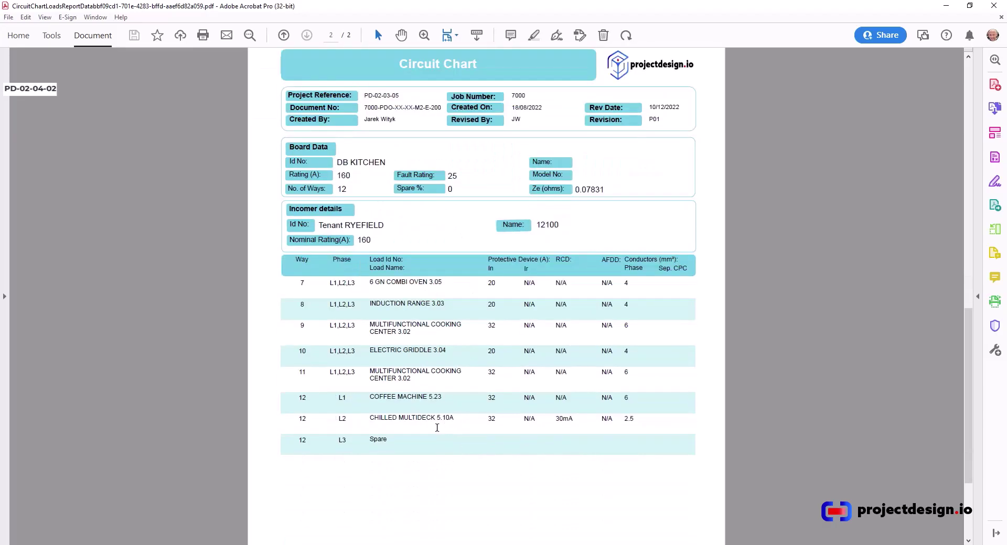
scroll(437, 426, "up", 4)
scroll(436, 425, "up", 7)
scroll(434, 424, "up", 3)
scroll(435, 423, "down", 4)
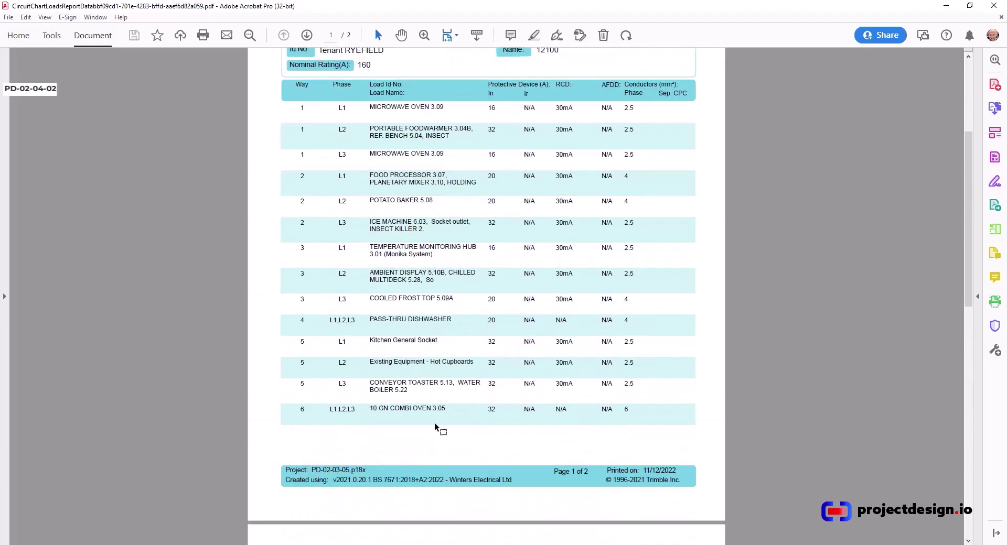
scroll(435, 424, "down", 3)
scroll(424, 397, "down", 3)
scroll(424, 397, "down", 3)
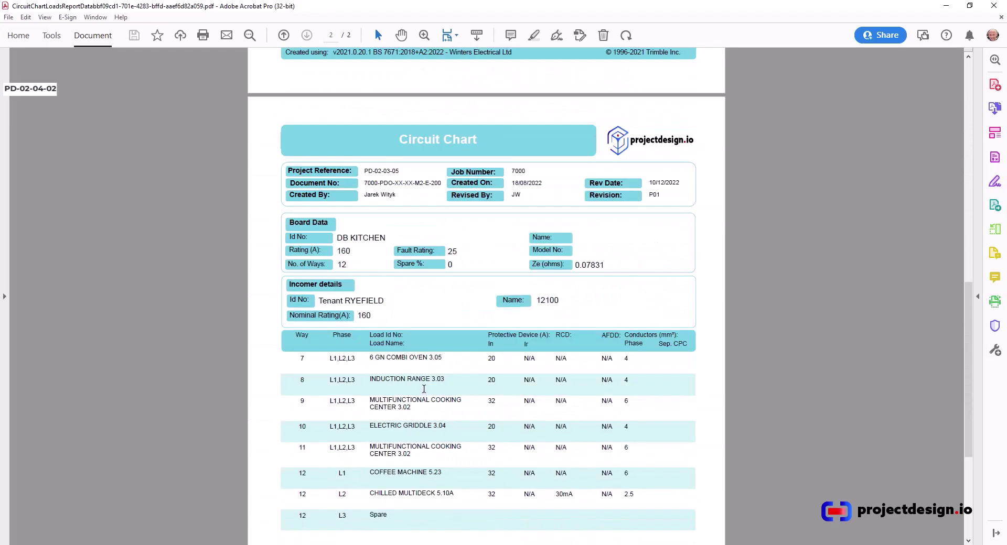
scroll(427, 390, "down", 3)
scroll(390, 414, "up", 2)
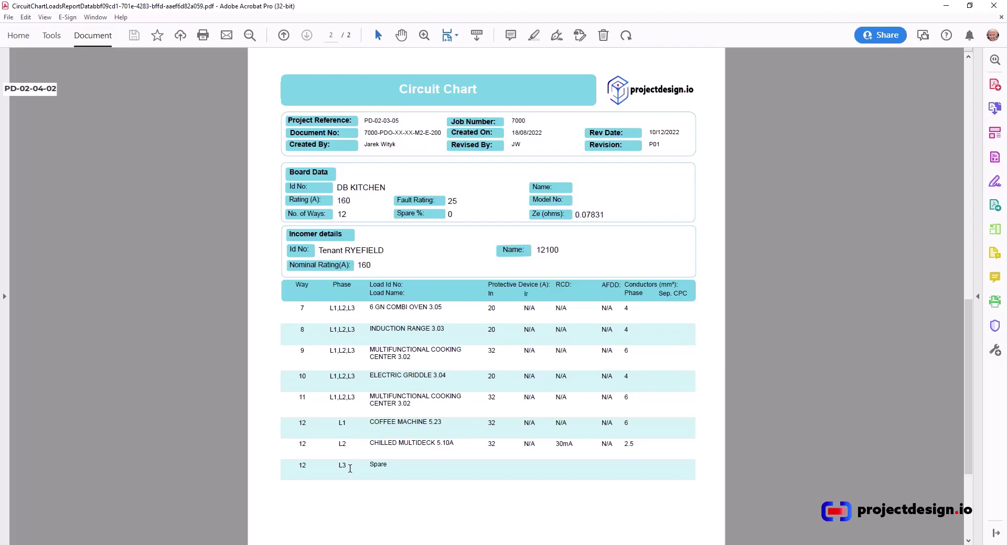
scroll(350, 468, "up", 3)
scroll(350, 466, "up", 4)
scroll(352, 462, "up", 3)
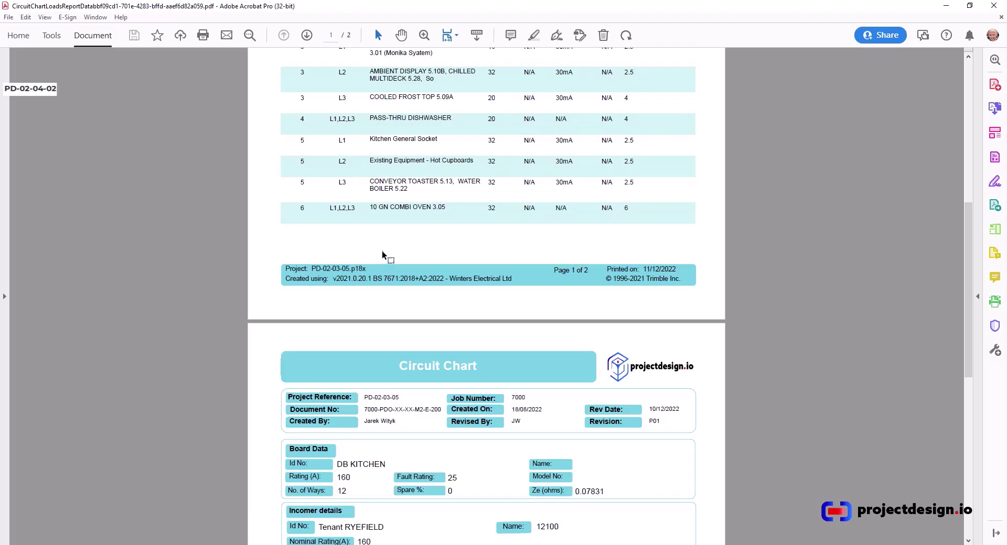
scroll(459, 231, "down", 4)
scroll(458, 227, "down", 2)
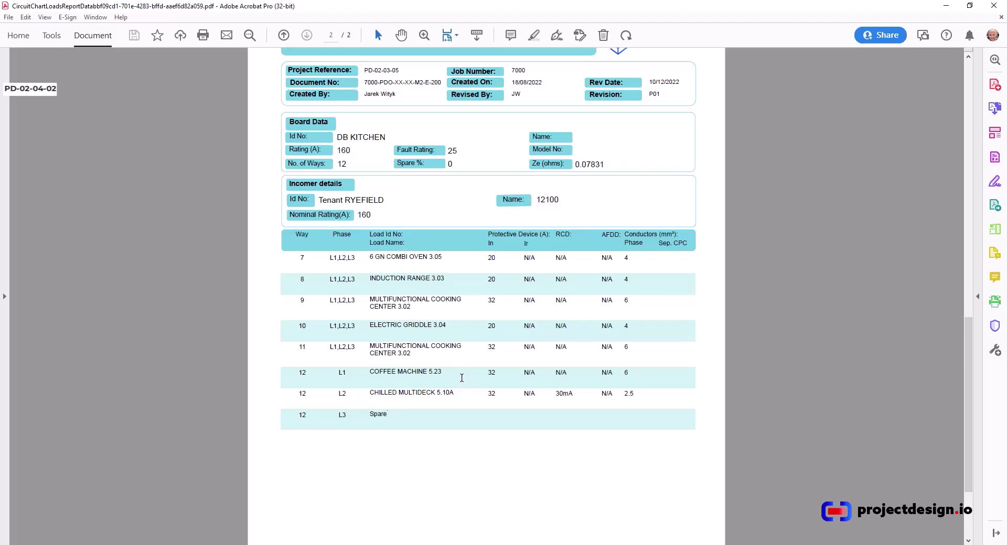
scroll(390, 418, "up", 1)
scroll(390, 417, "up", 2)
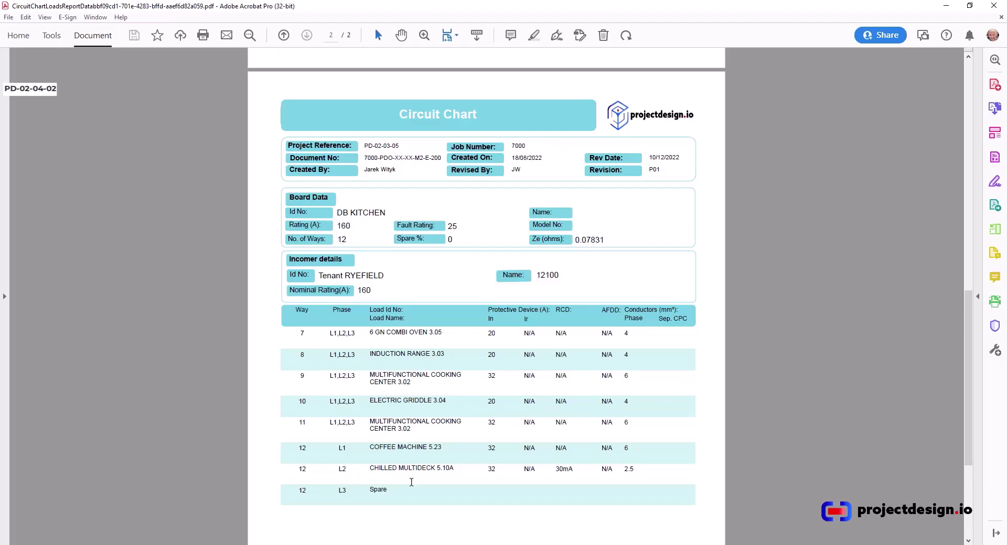
scroll(395, 488, "up", 2)
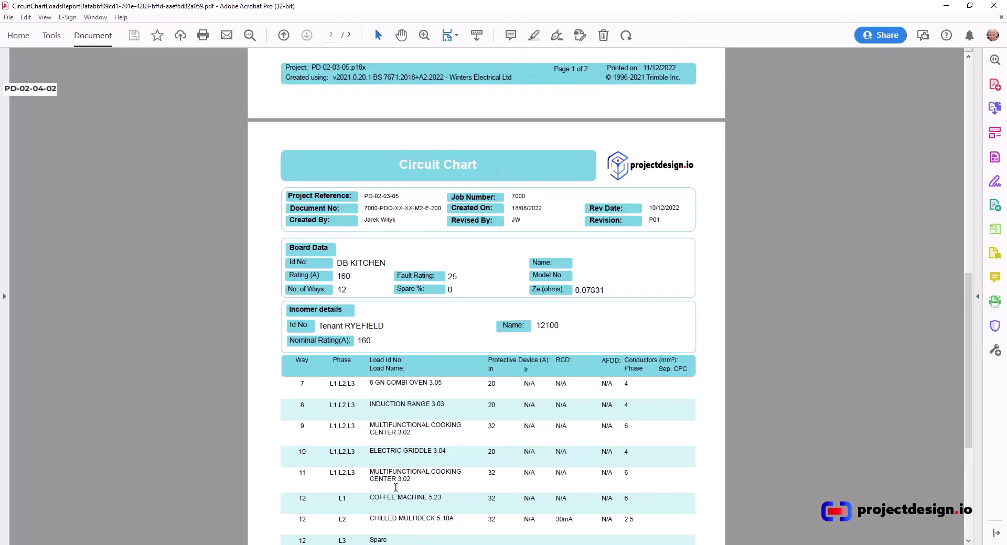
Scroll back up to the top of the DB KITCHEN load chart.
scroll(397, 471, "up", 7)
scroll(398, 464, "up", 4)
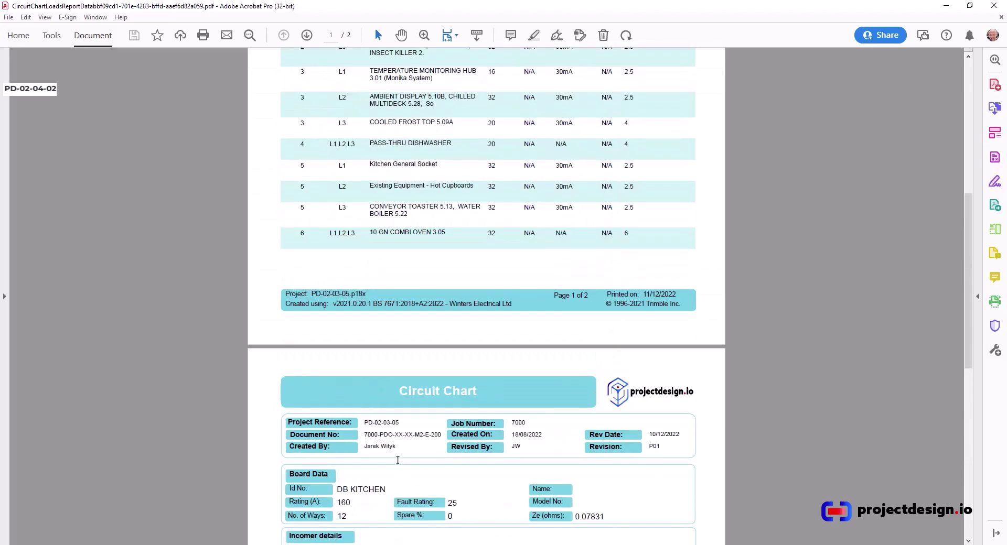
scroll(397, 464, "up", 6)
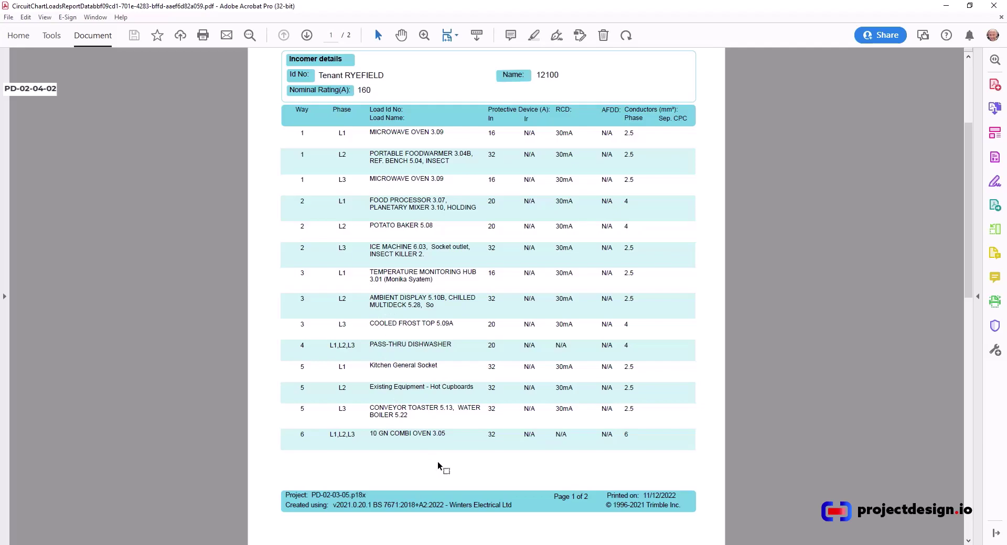
scroll(375, 215, "up", 3)
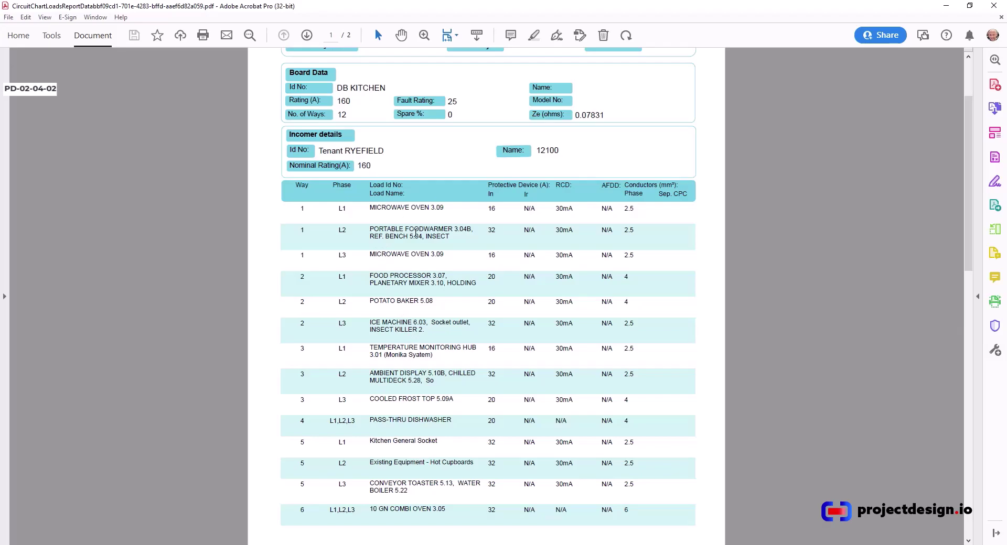
Scroll down to the final Spare entry, then close the loads report PDF.
scroll(416, 232, "down", 3)
scroll(409, 273, "down", 2)
scroll(405, 296, "down", 4)
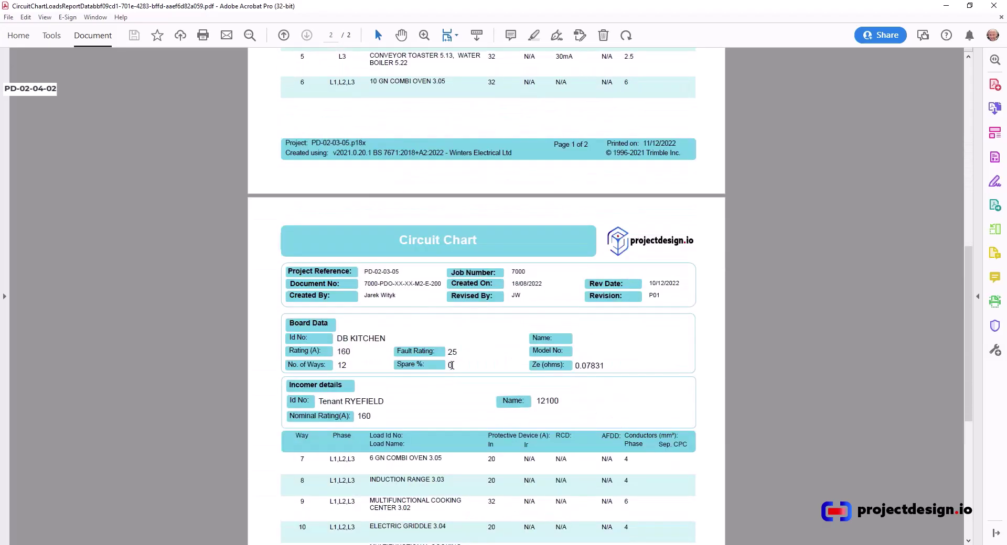
scroll(441, 341, "down", 4)
scroll(454, 363, "down", 3)
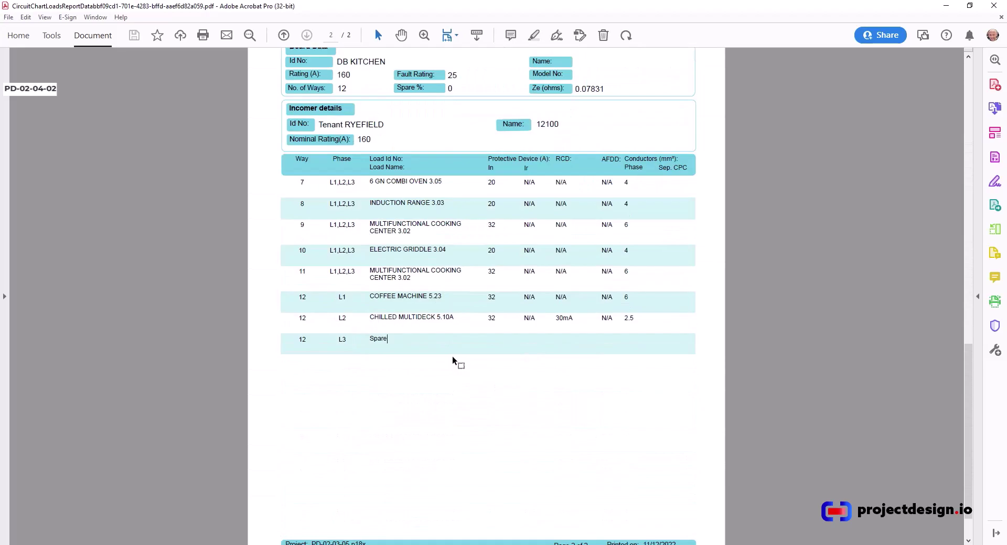
left_click(451, 358)
left_click(993, 12)
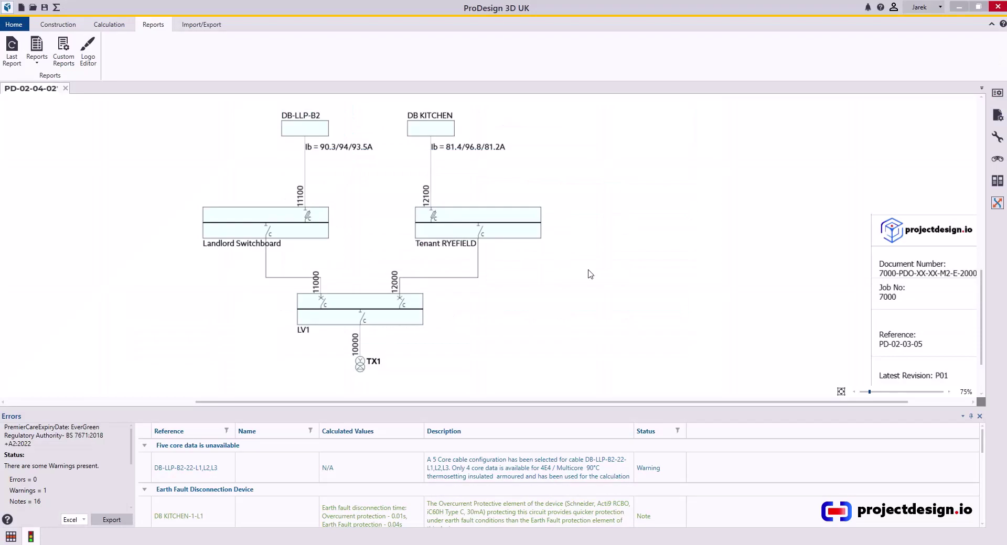